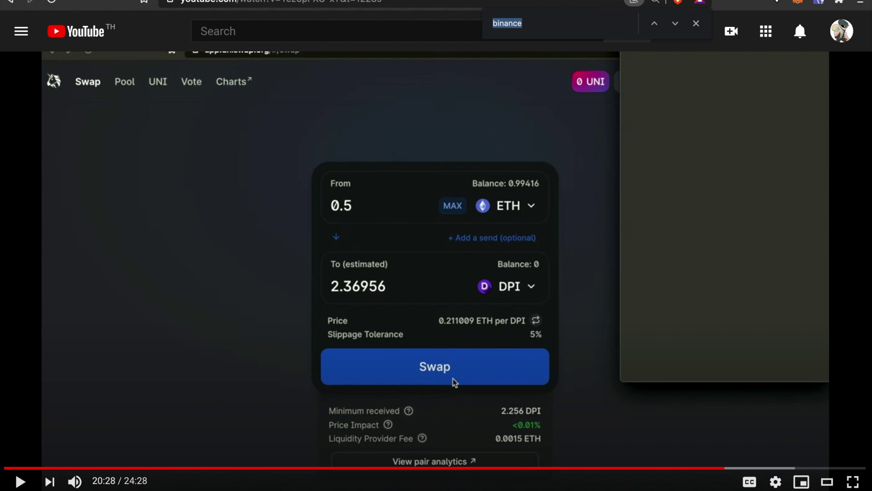
Search the YouTube comments for 'binance' and step through the matches about staking SXP on BSC.
scroll(125, 477, "down", 4)
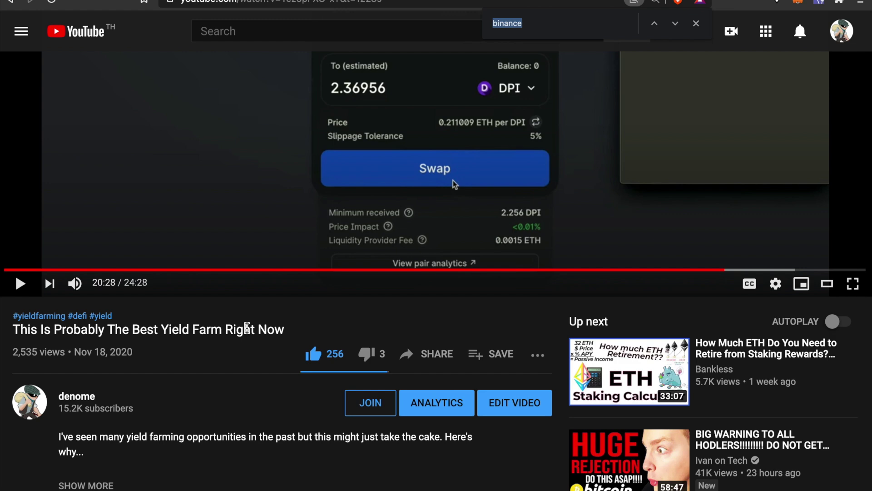
scroll(247, 328, "down", 8)
key("Return")
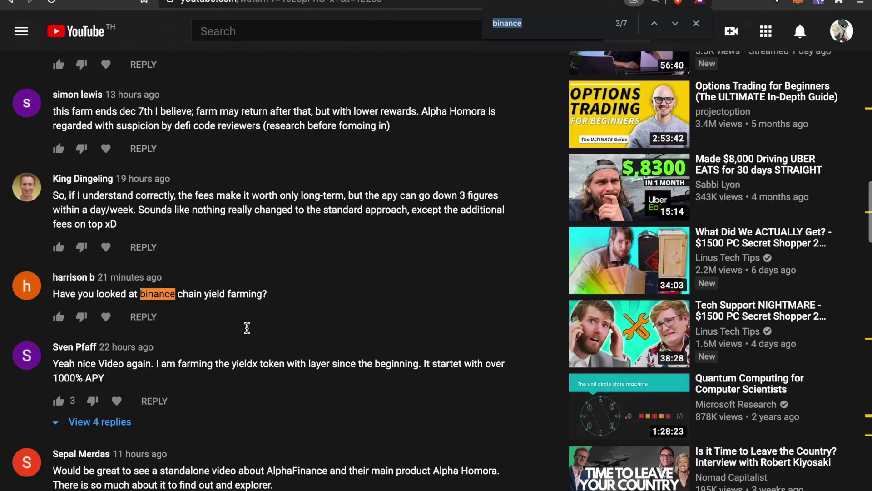
key("Return")
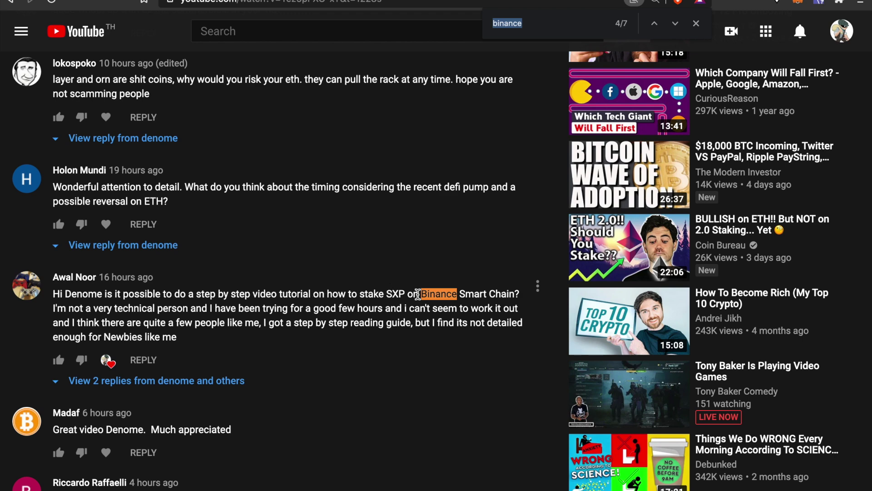
key("Return")
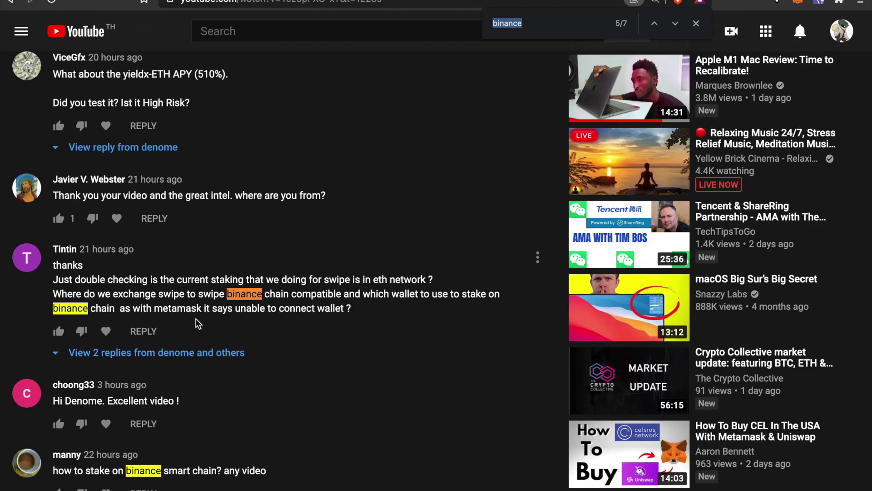
scroll(263, 294, "down", 3)
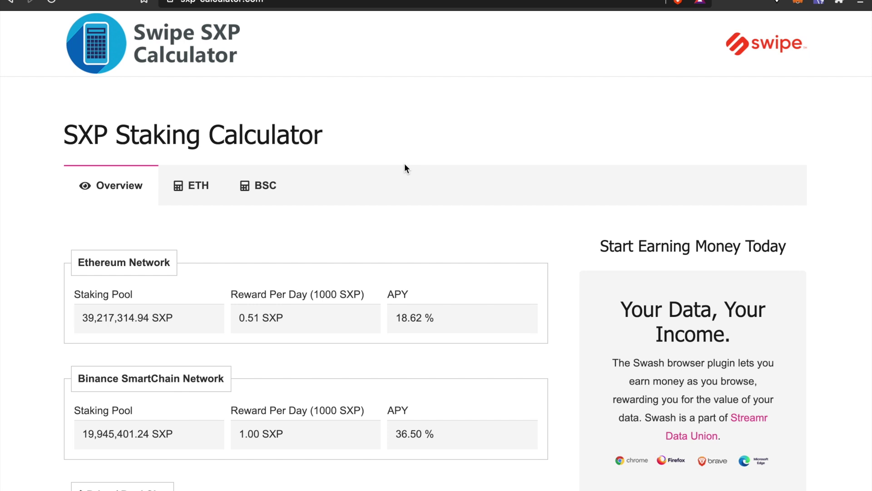
Compare Binance SmartChain's 36.50% APY with Ethereum's 18.62% on the SXP Calculator overview.
scroll(404, 163, "down", 3)
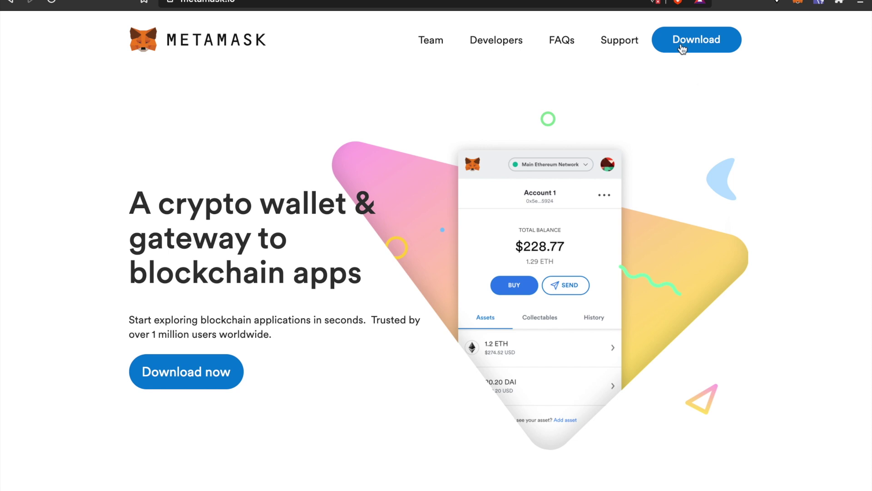
Check that MetaMask's network list includes Binance Smart Chain Mainnet, then open Settings from the account menu.
left_click(798, 4)
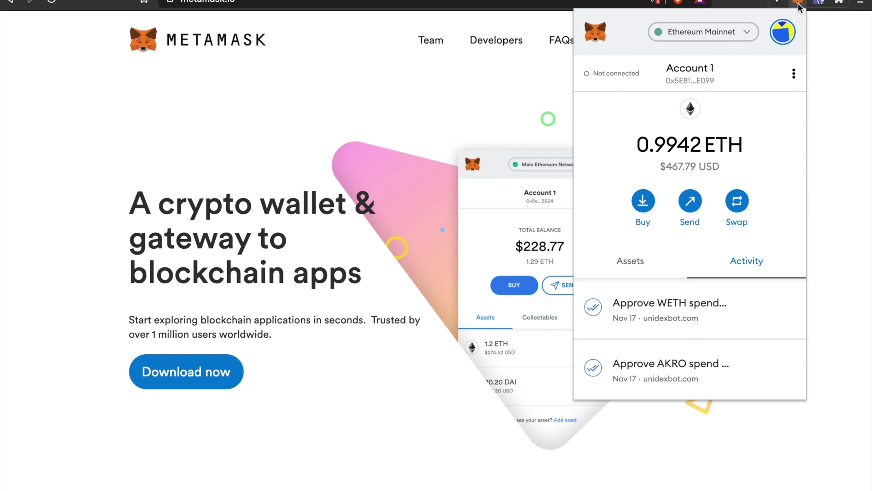
left_click(741, 34)
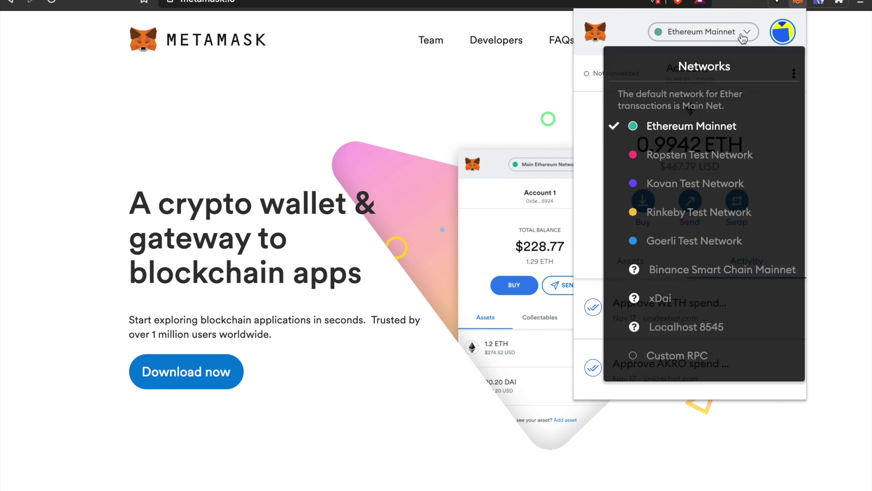
mouse_move(669, 273)
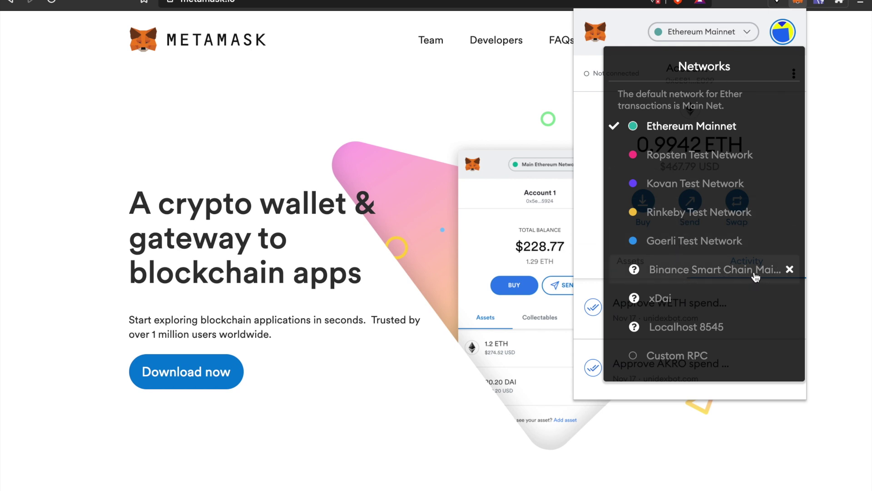
left_click(731, 35)
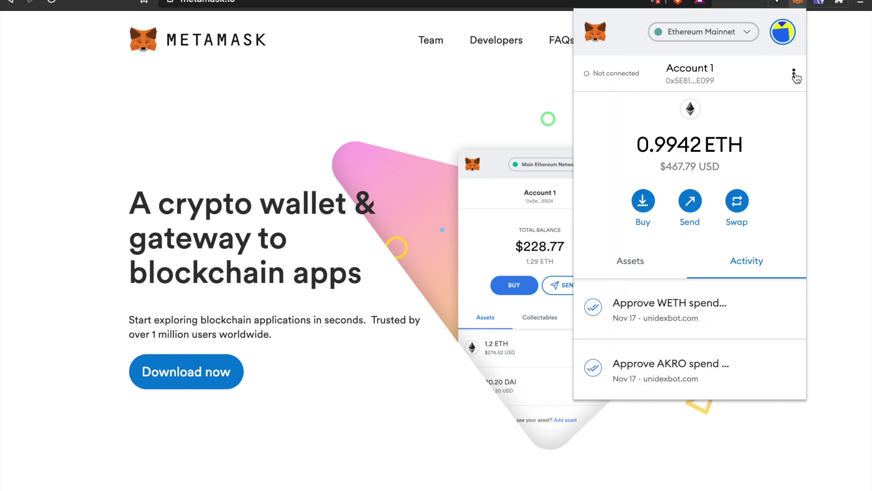
left_click(749, 36)
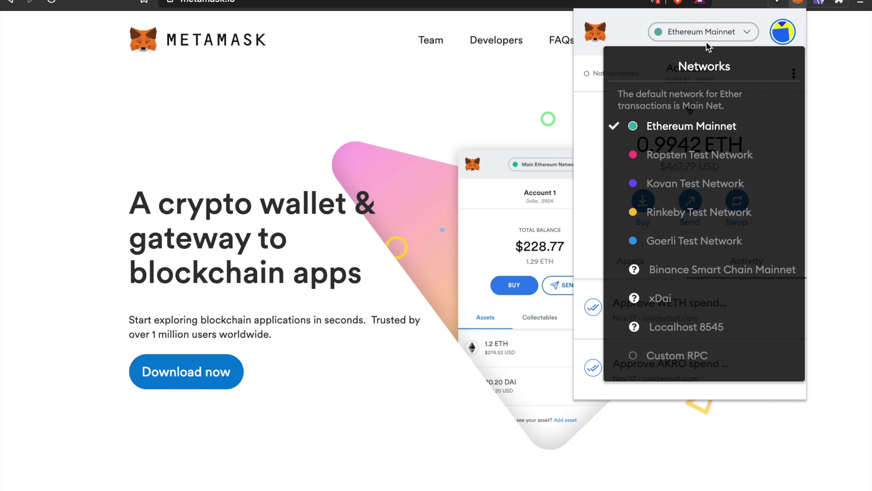
double_click(699, 30)
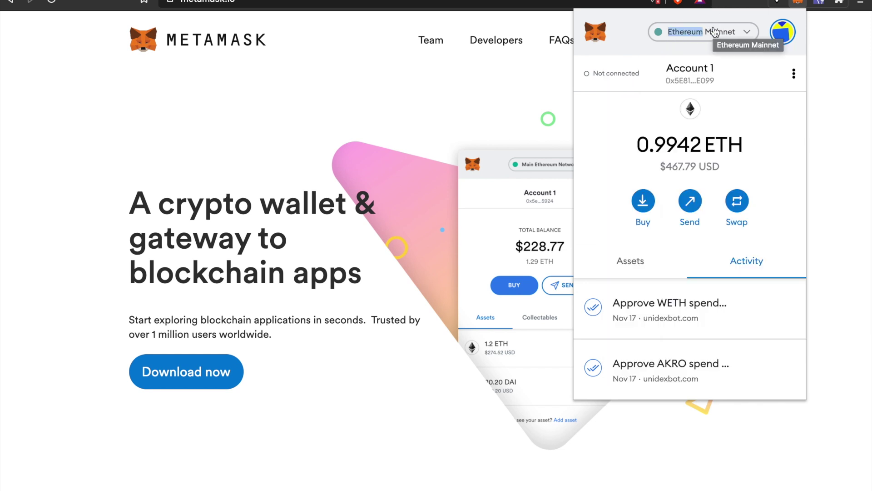
left_click(793, 38)
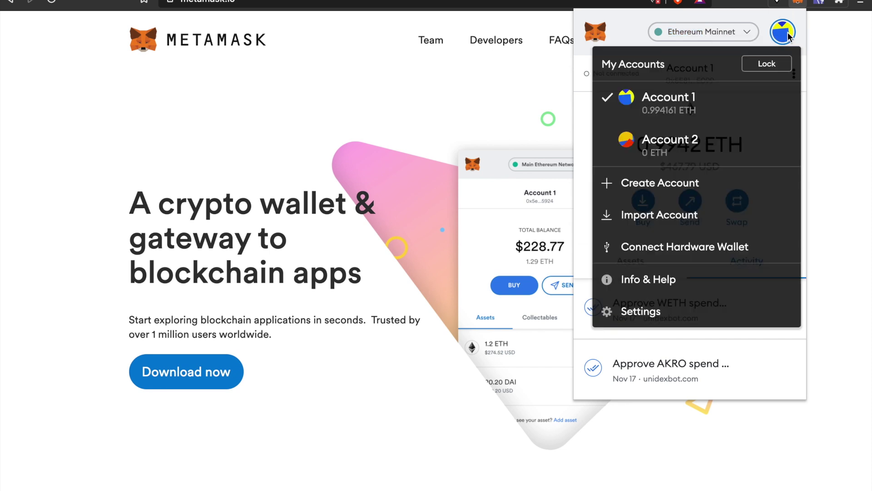
left_click(664, 309)
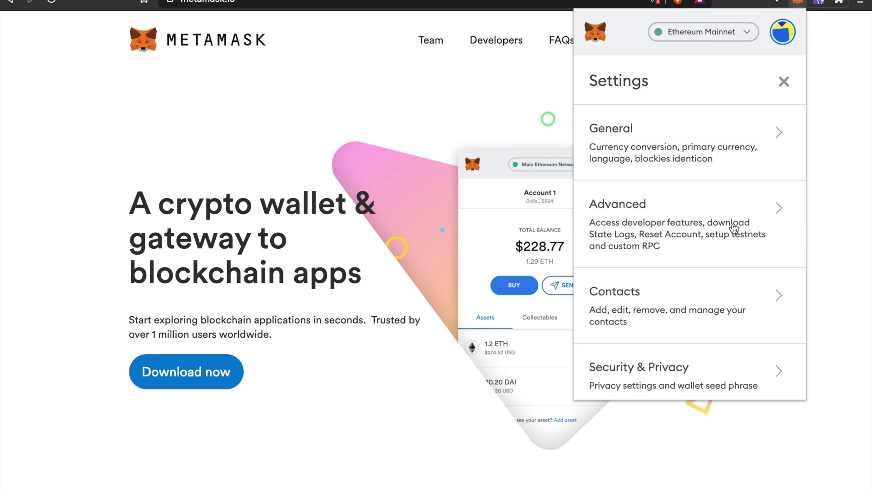
Open the Binance Smart Chain Mainnet entry under MetaMask's Networks settings.
scroll(686, 273, "down", 5)
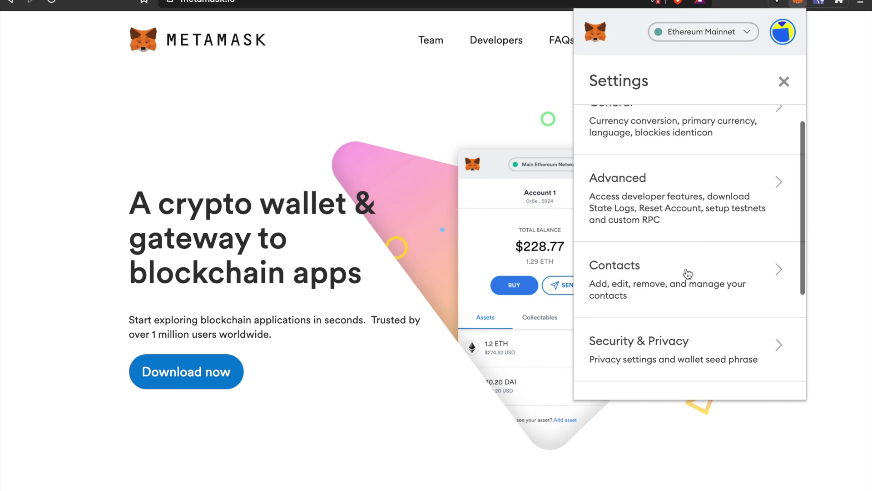
left_click(676, 300)
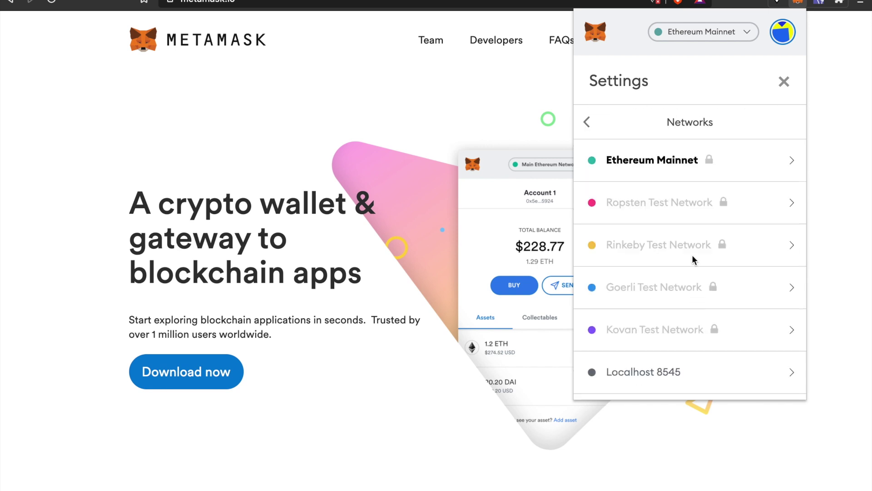
scroll(691, 255, "down", 1)
scroll(637, 339, "down", 3)
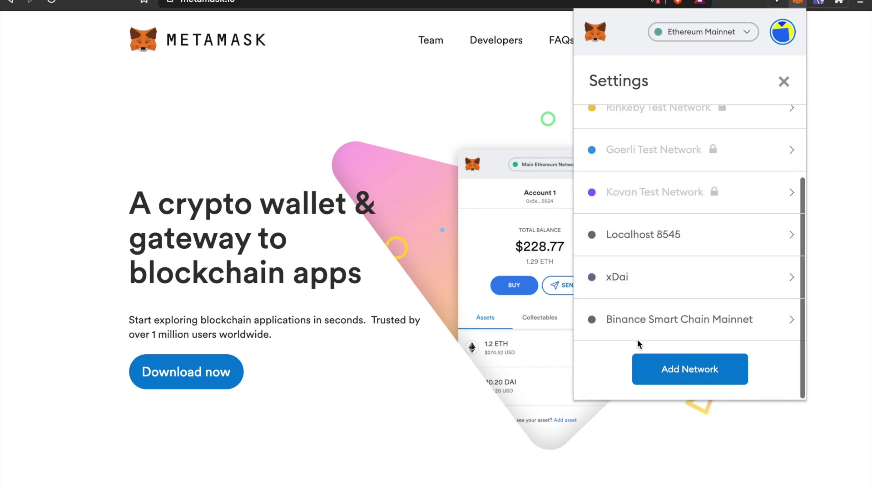
left_click(689, 321)
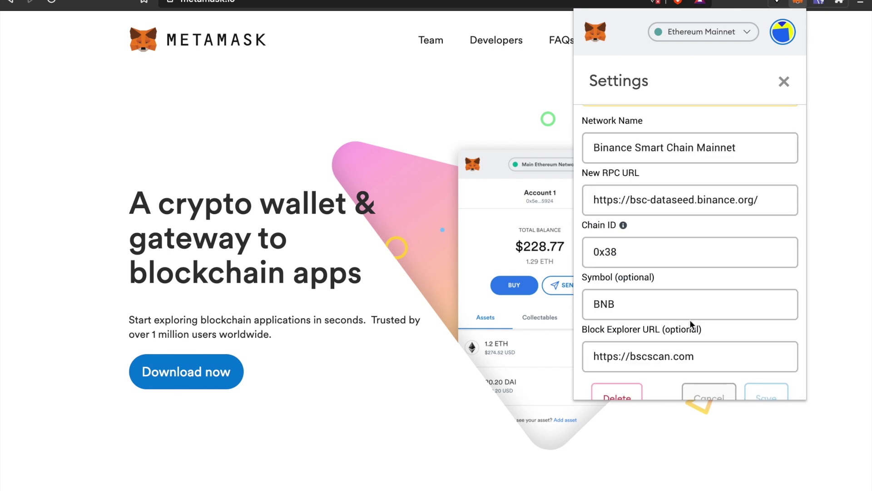
scroll(688, 160, "down", 1)
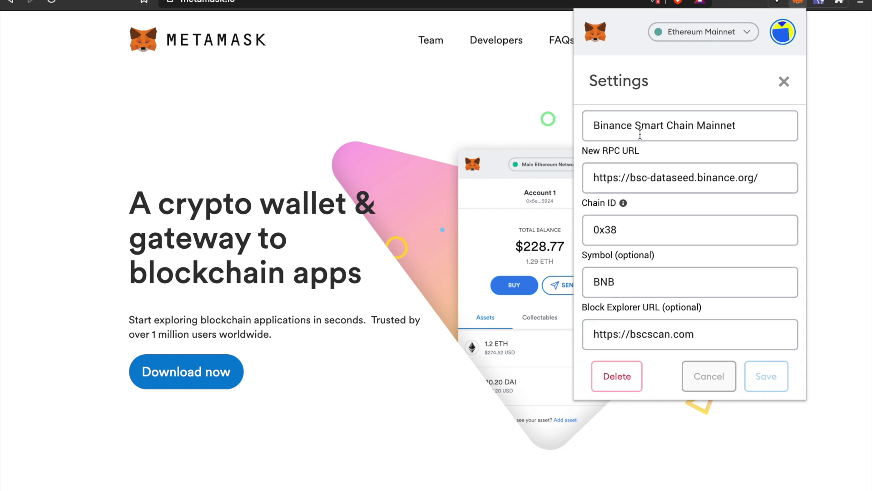
scroll(704, 130, "up", 1)
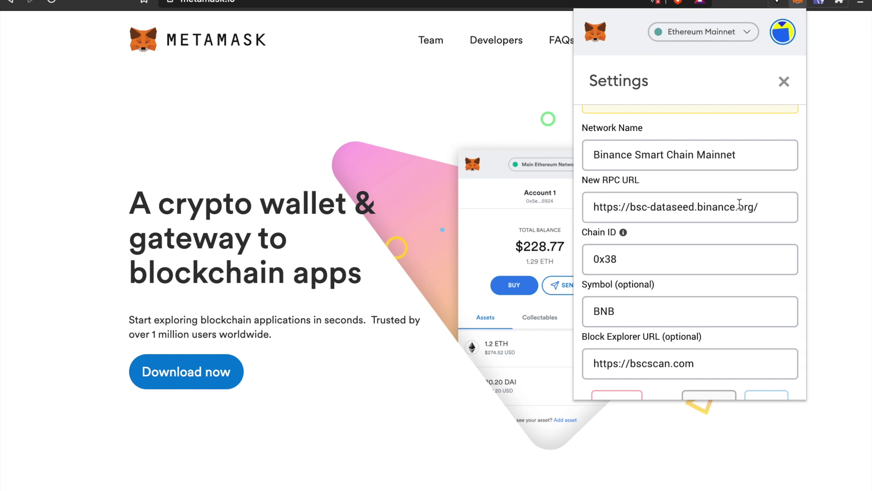
scroll(634, 285, "down", 1)
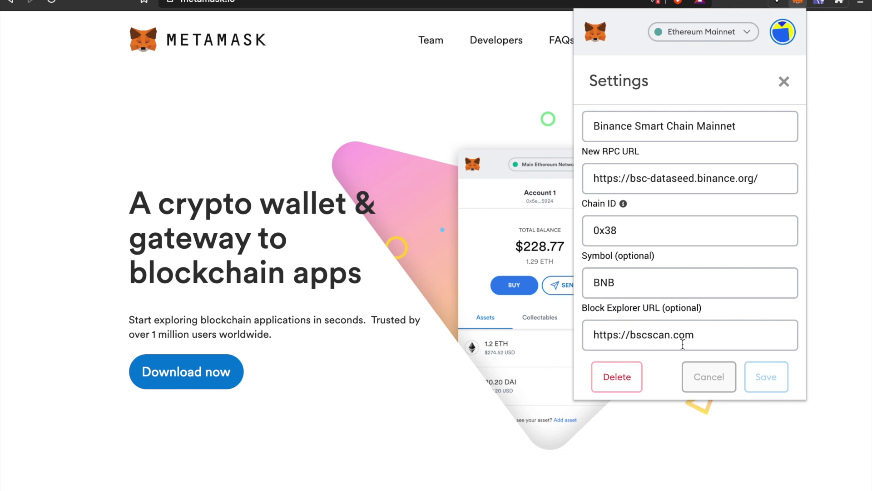
left_click_drag(618, 338, 713, 337)
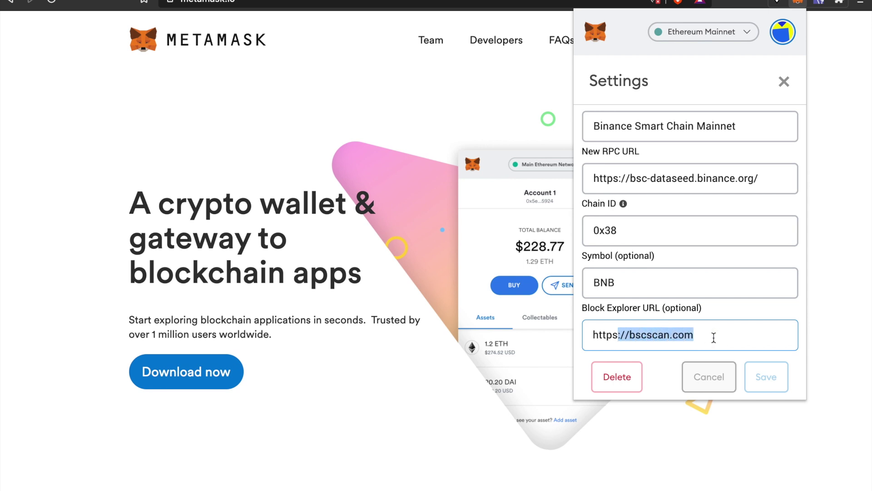
left_click(714, 337)
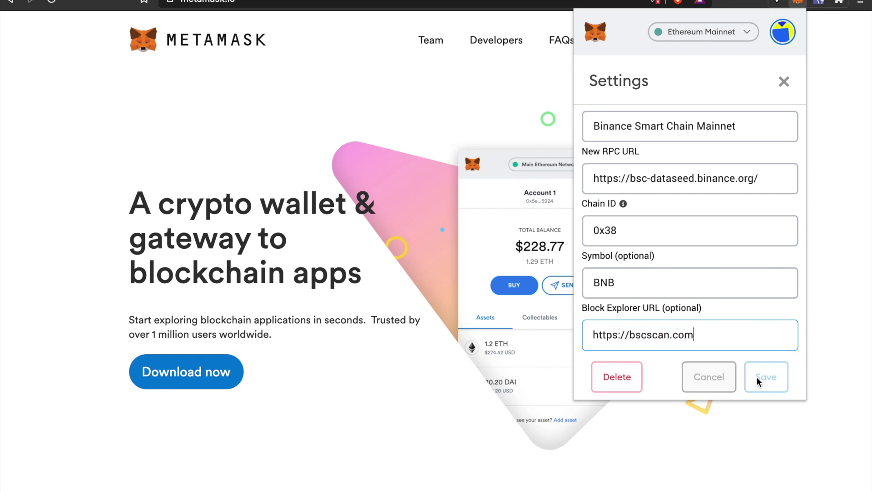
left_click(695, 32)
mouse_move(668, 274)
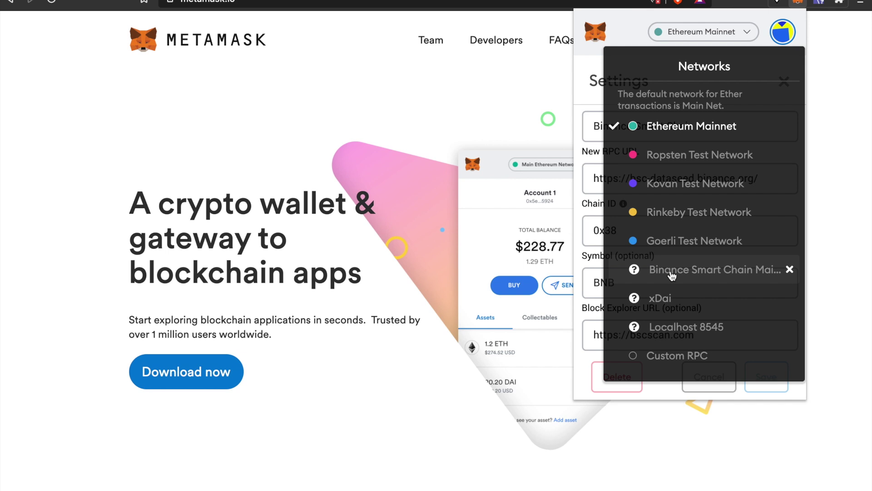
Switch MetaMask to Binance Smart Chain Mainnet and close Settings to see the 0.0082 BNB balance.
left_click(671, 275)
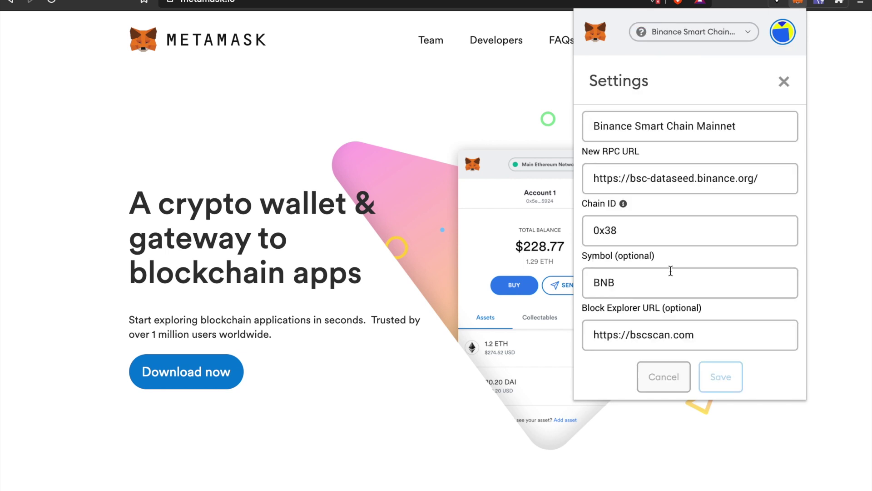
left_click(784, 82)
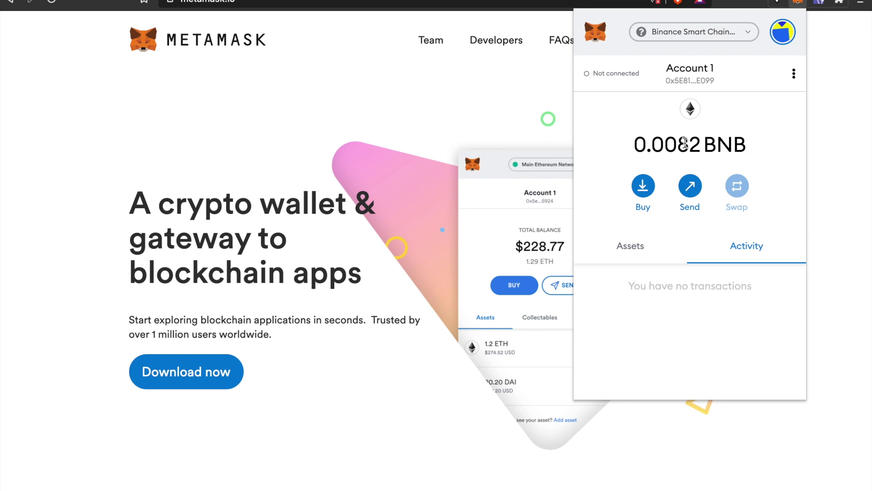
mouse_move(685, 143)
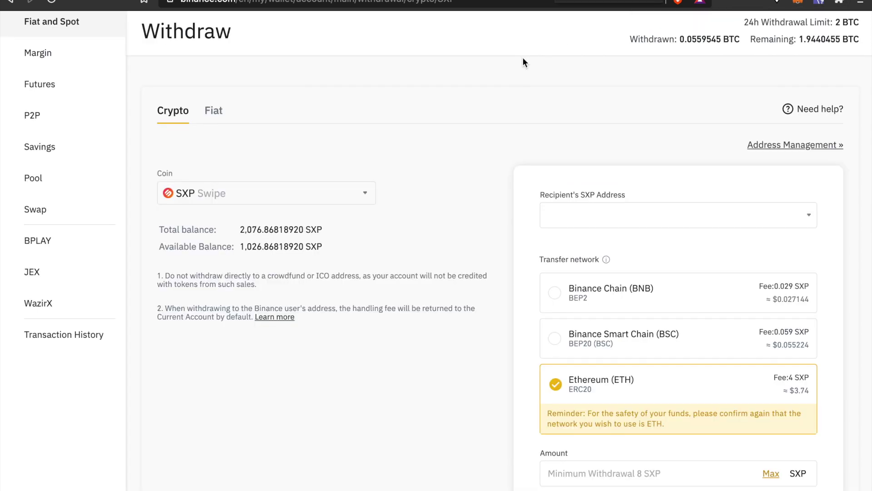
Check the 1,026.86818920 SXP balance available on the Binance withdrawal page.
scroll(278, 93, "down", 2)
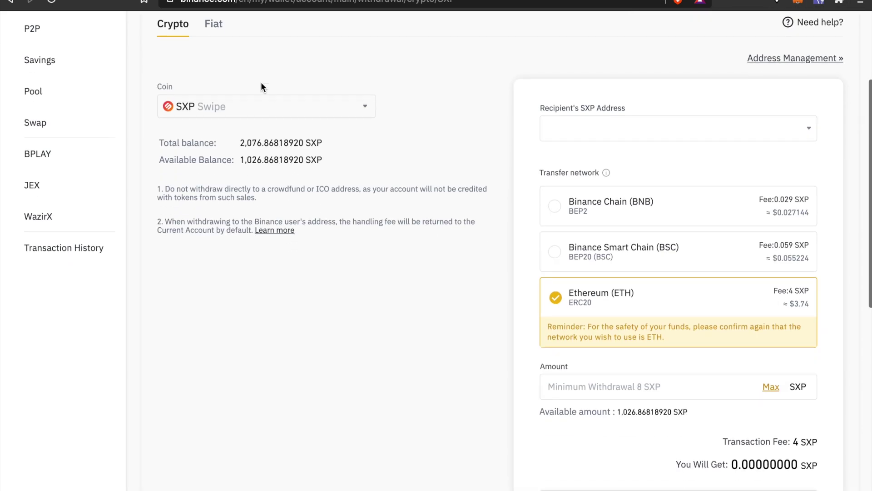
scroll(250, 80, "up", 1)
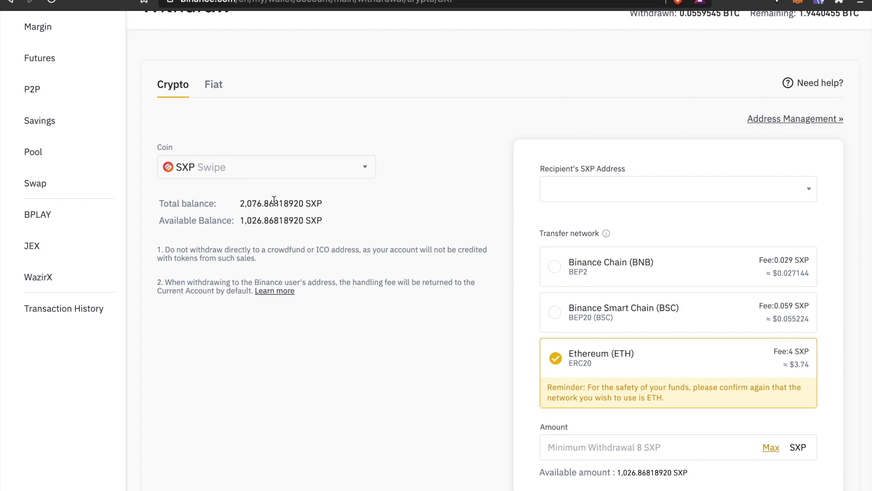
left_click_drag(239, 209, 299, 205)
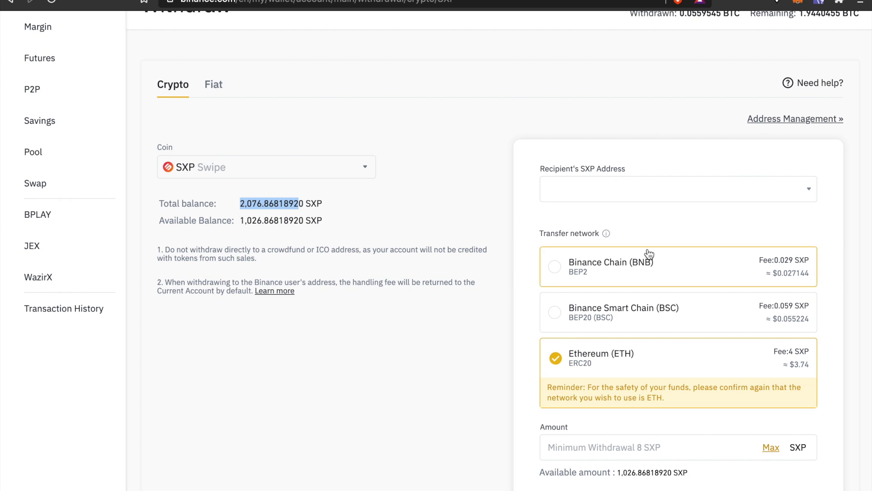
scroll(648, 255, "down", 1)
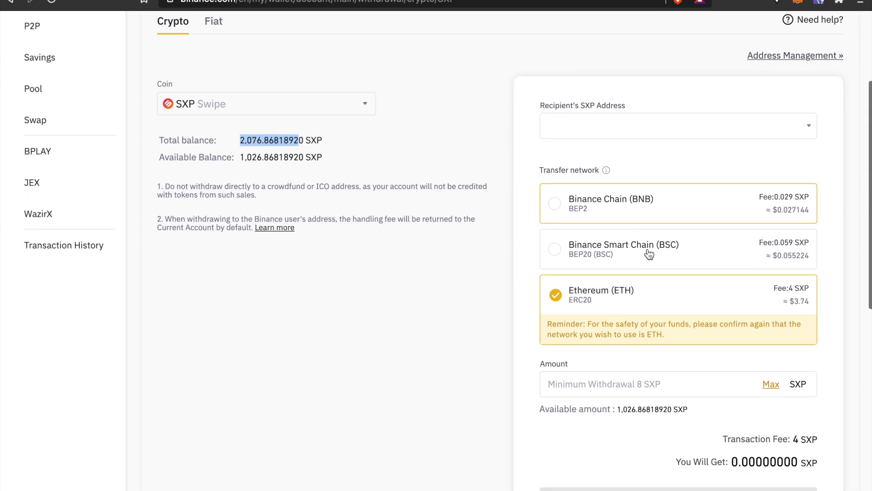
Copy the MetaMask Account 1 address to use as the withdrawal recipient.
left_click(798, 3)
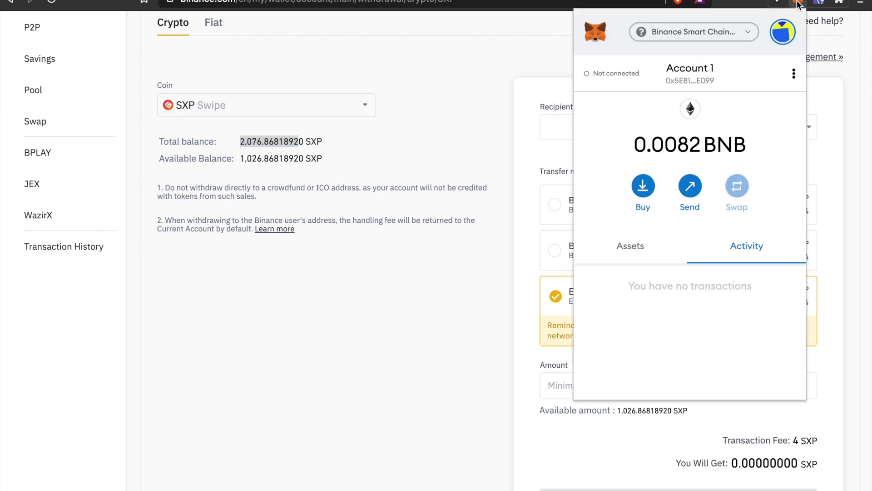
left_click(696, 74)
key("Escape")
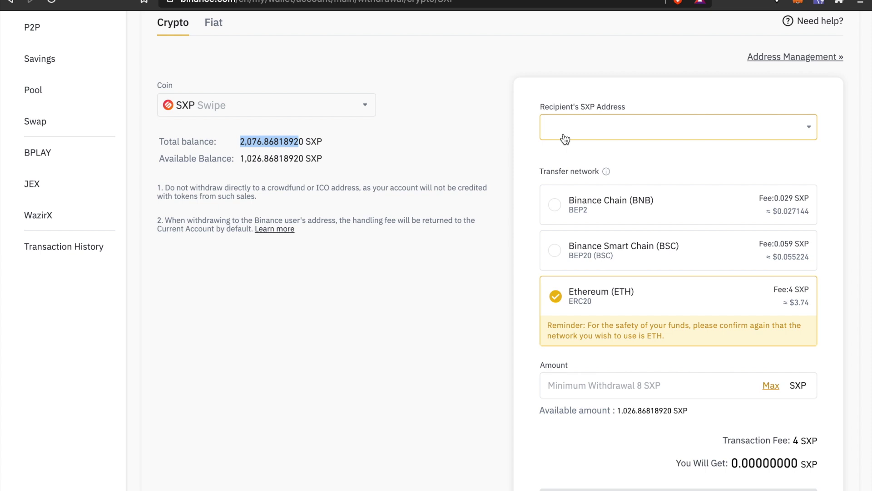
Pick Binance Smart Chain (BSC) as the SXP withdrawal network, acknowledging its warning, after briefly trying Ethereum.
scroll(565, 139, "down", 1)
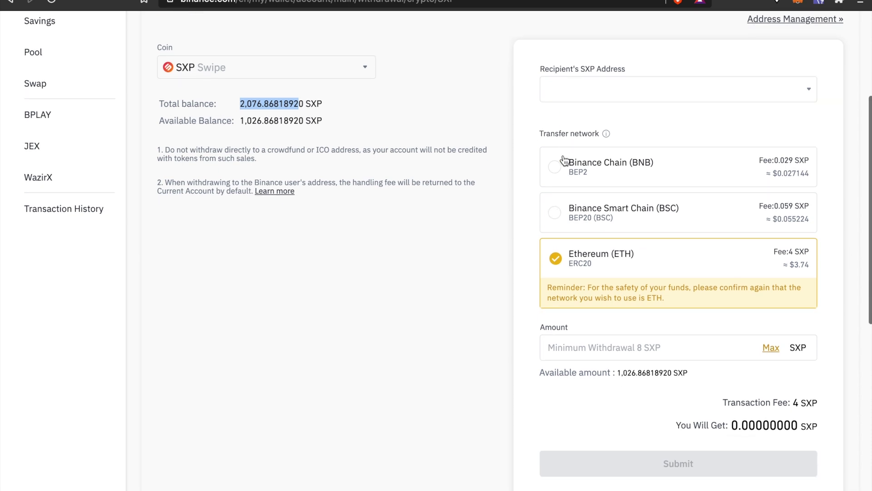
left_click(559, 219)
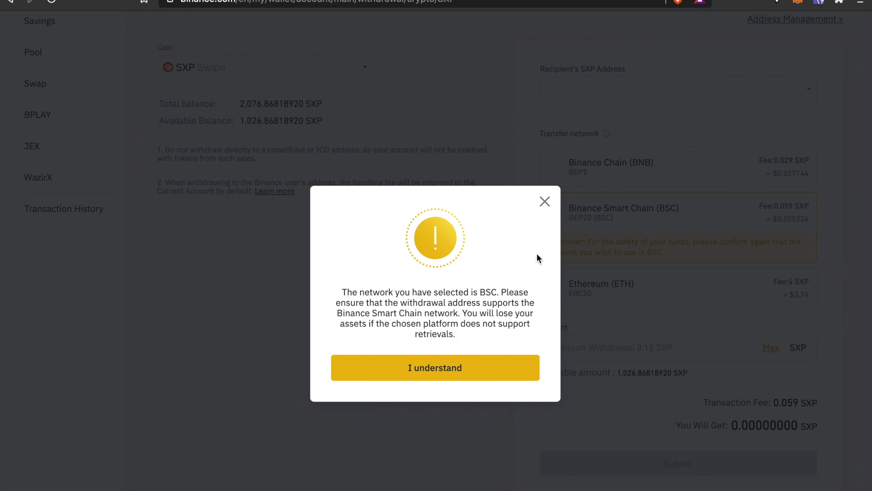
left_click(477, 370)
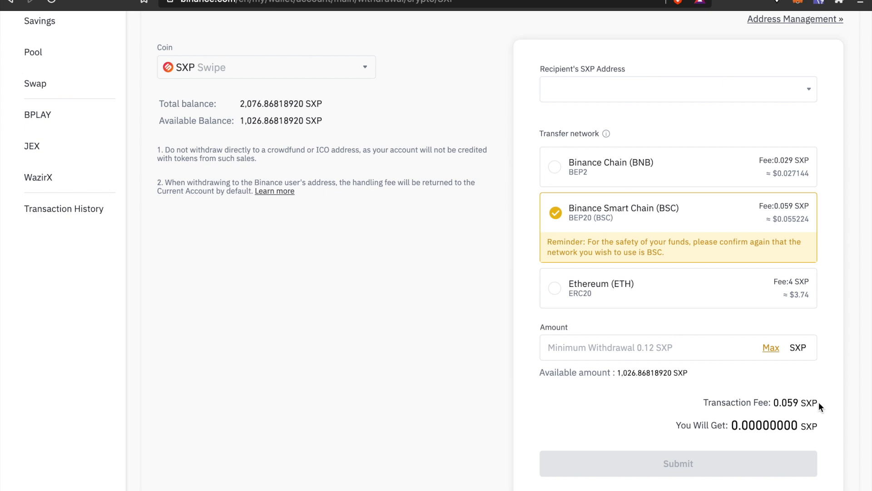
left_click(553, 289)
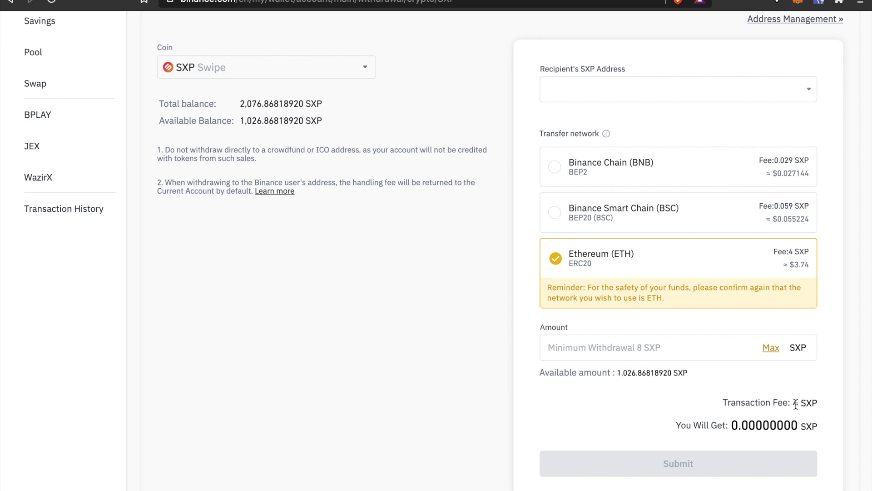
left_click(555, 210)
Accept the BSC network warning and move to the Binance Bridge tab.
left_click(459, 369)
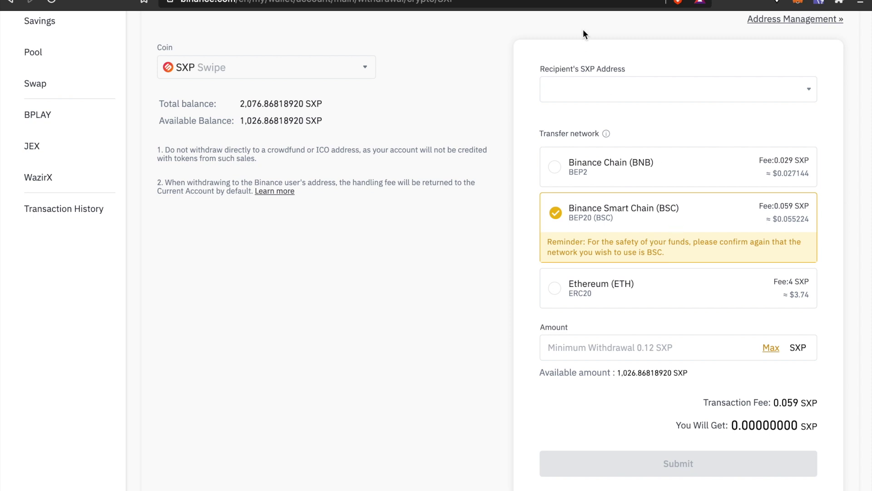
left_click(231, 1)
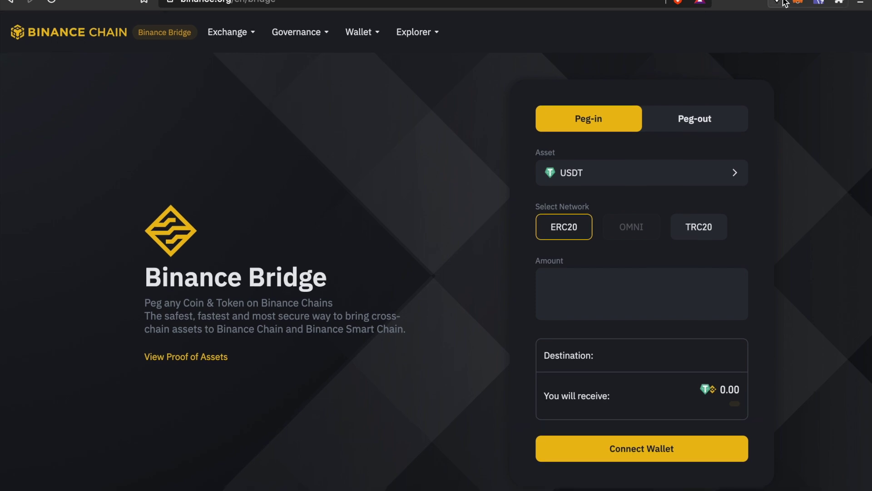
Check MetaMask's current network, then choose SXP as the asset to bridge.
left_click(800, 3)
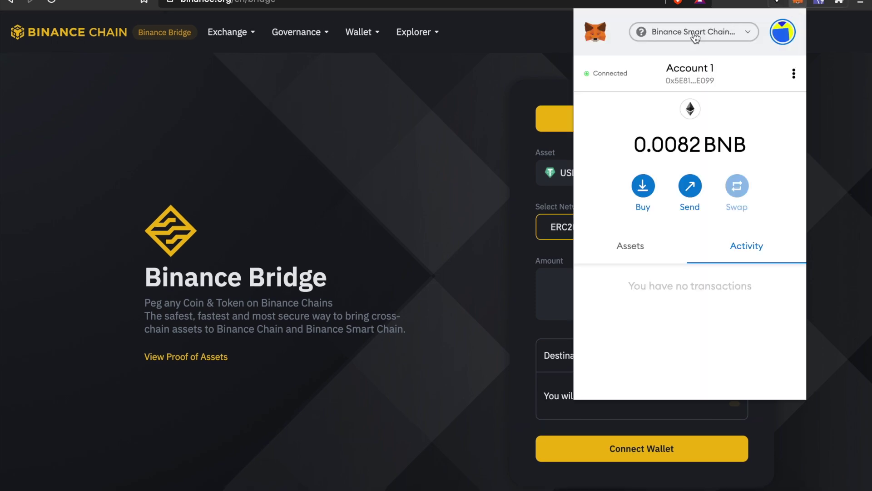
left_click(445, 172)
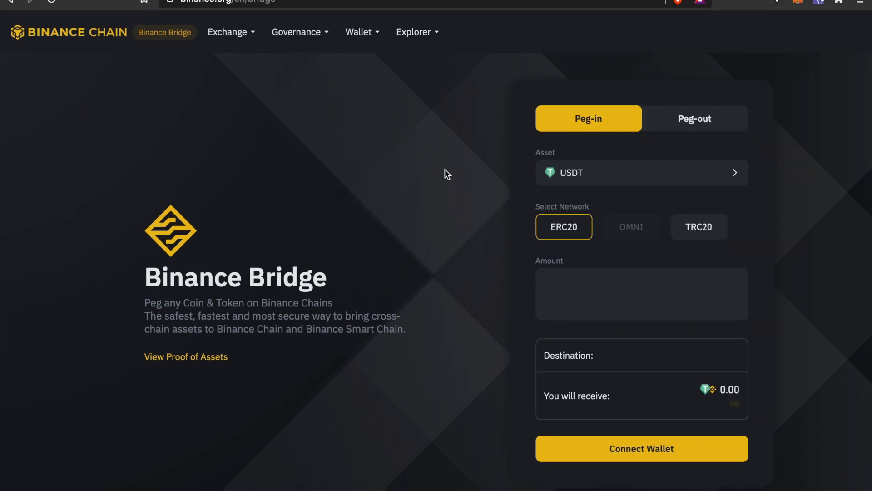
left_click(624, 174)
scroll(353, 374, "down", 15)
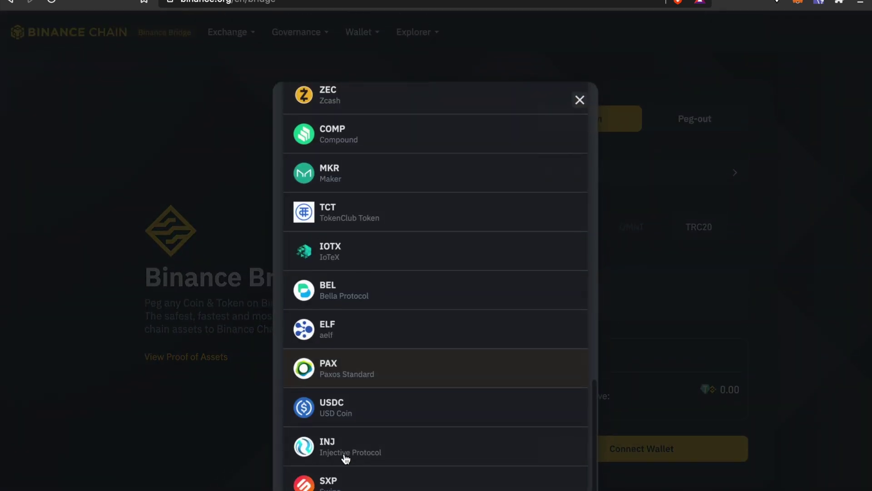
left_click(329, 482)
Enter 1050 as the peg-in amount and start connecting a wallet.
left_click(575, 274)
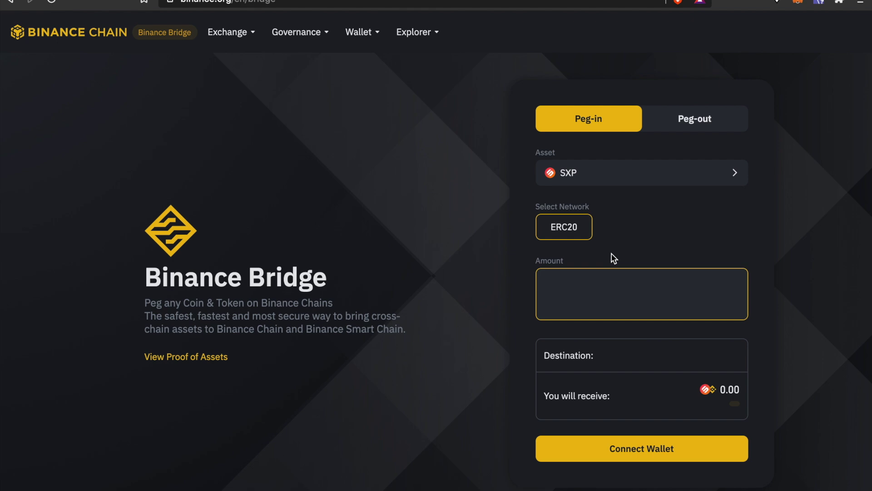
type("1000")
key("BackSpace")
key("BackSpace")
type("50")
left_click(677, 411)
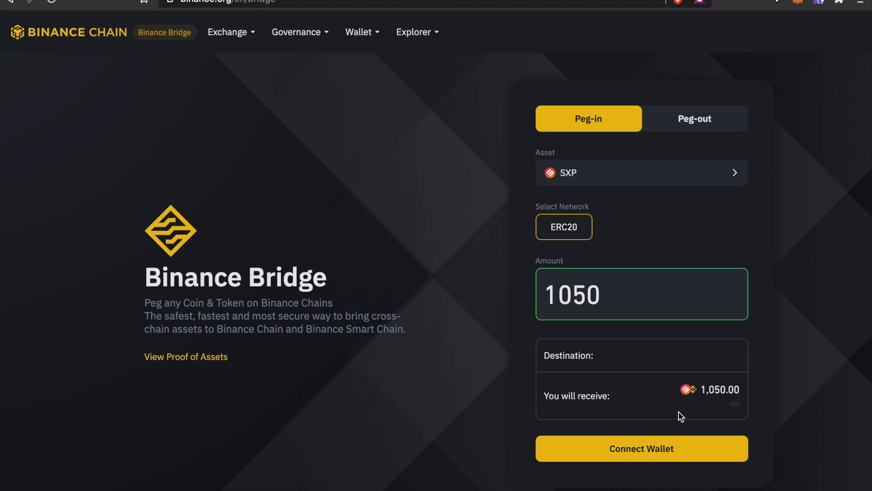
left_click(647, 454)
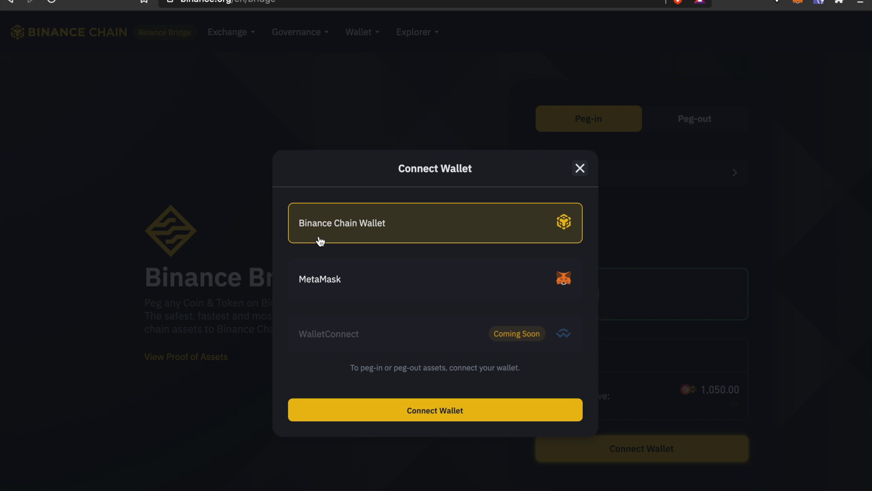
Connect MetaMask to Binance Bridge and reselect SXP as the asset.
left_click(373, 295)
left_click(456, 414)
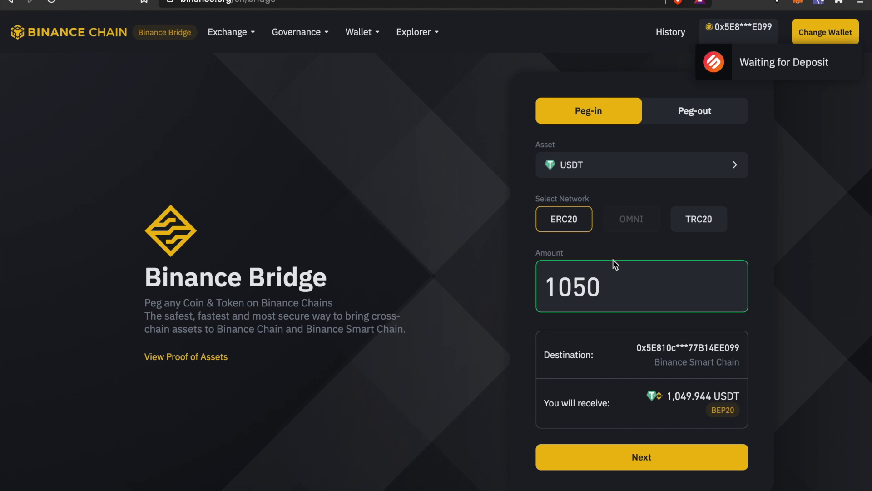
left_click(621, 174)
scroll(386, 284, "down", 10)
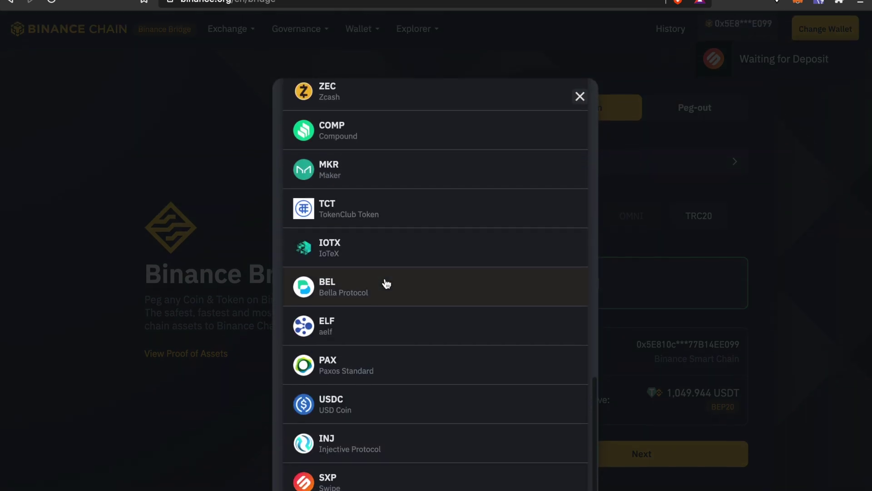
left_click(343, 478)
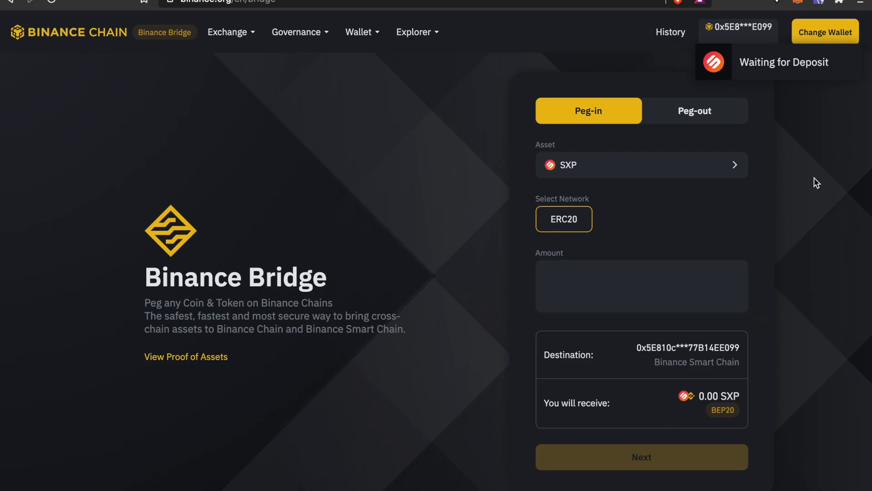
Enter 1050 SXP and proceed to the peg-in confirmation showing 1,049.941 SXP receivable.
left_click(639, 298)
type("1050")
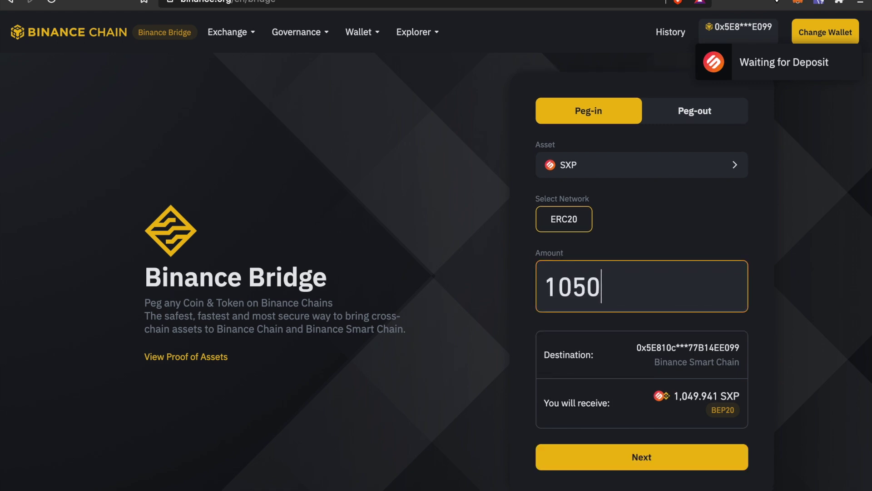
left_click(814, 242)
left_click(665, 458)
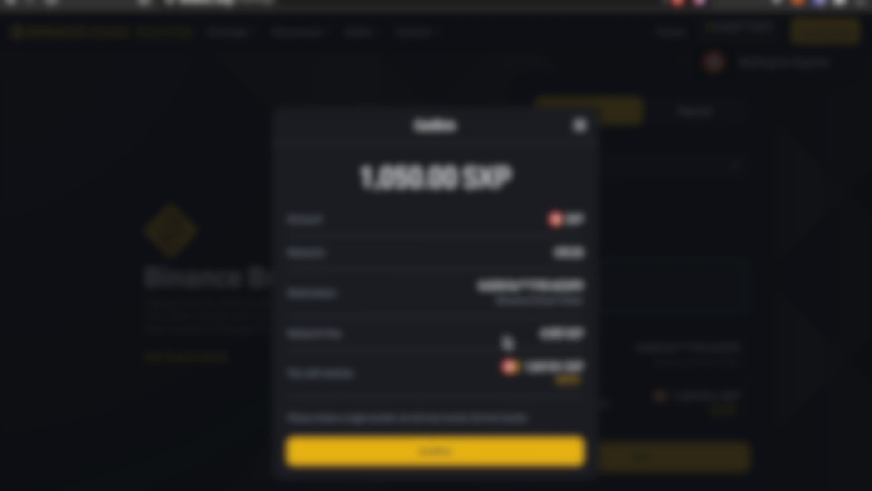
Confirm the 1,050 SXP peg-in order, note its expiry countdown, and minimise the deposit instructions.
left_click(493, 464)
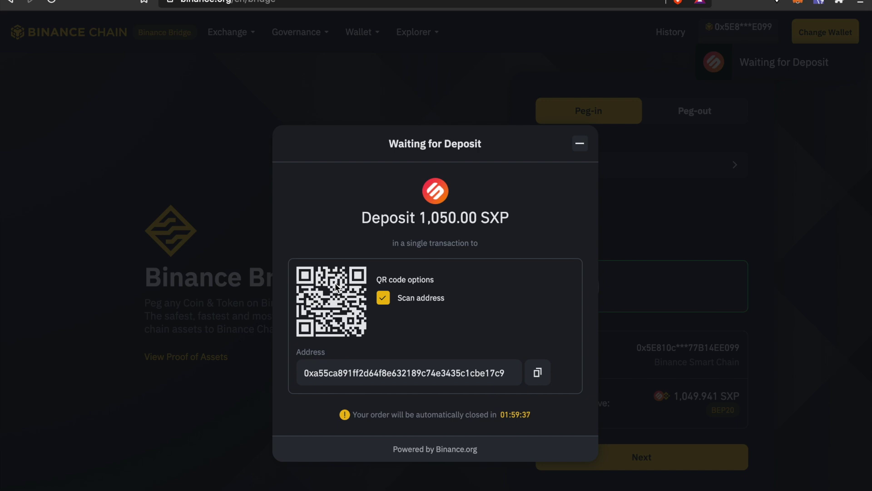
left_click_drag(497, 414, 533, 418)
left_click(582, 144)
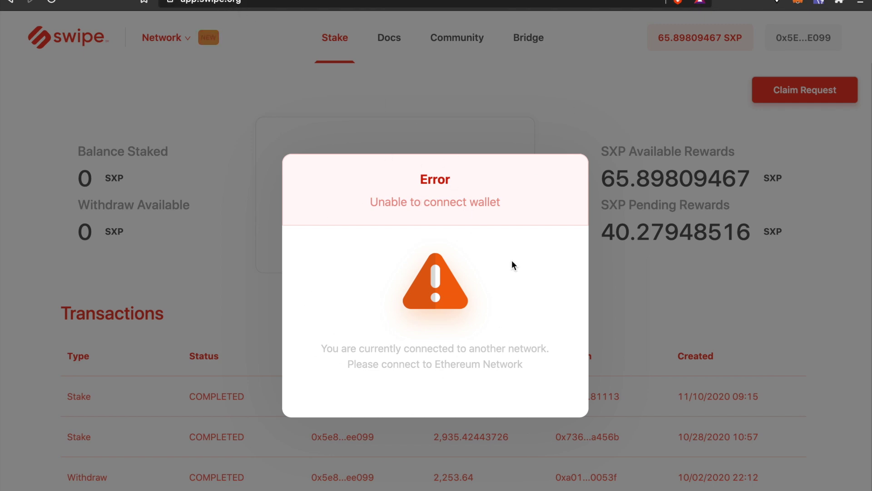
Switch Swipe Staking to Binance Smartchain, check MetaMask's network, and enable staking for 1,049.941 SXP.
double_click(179, 37)
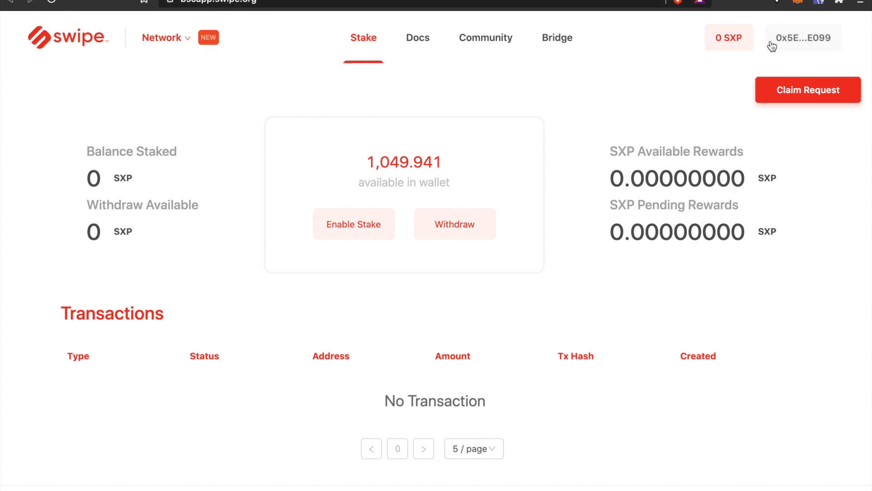
left_click(188, 39)
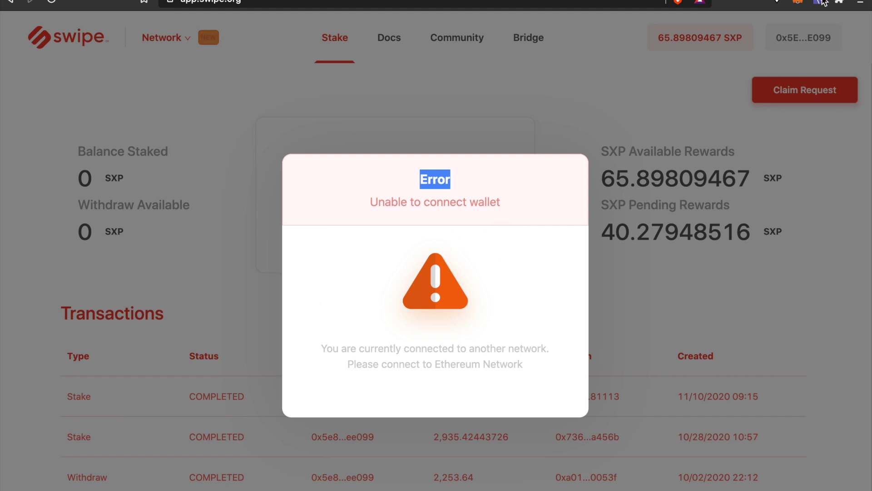
left_click(799, 4)
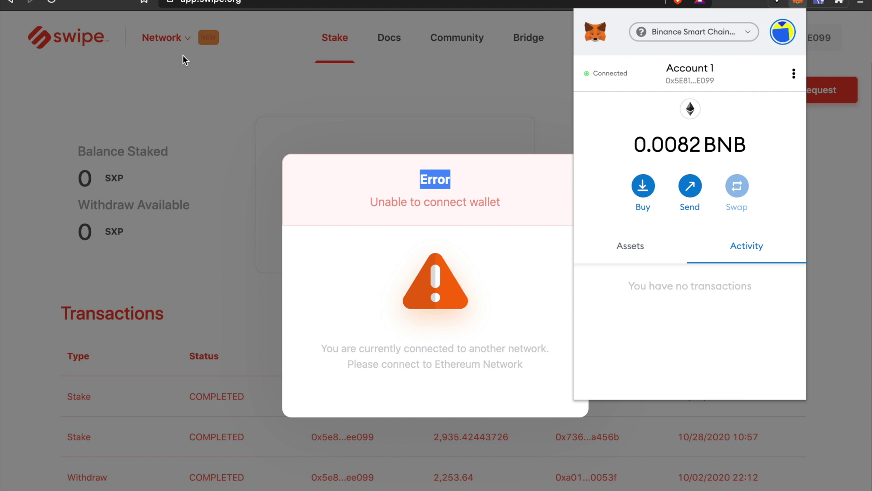
left_click(497, 75)
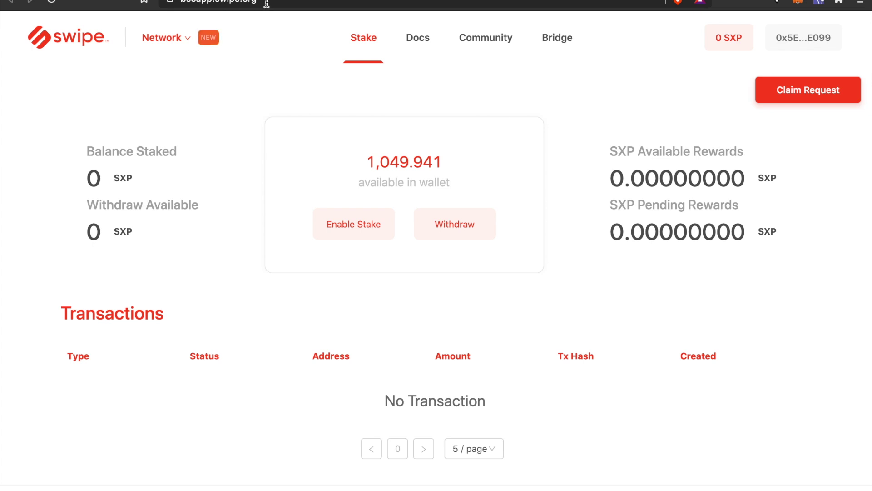
double_click(386, 161)
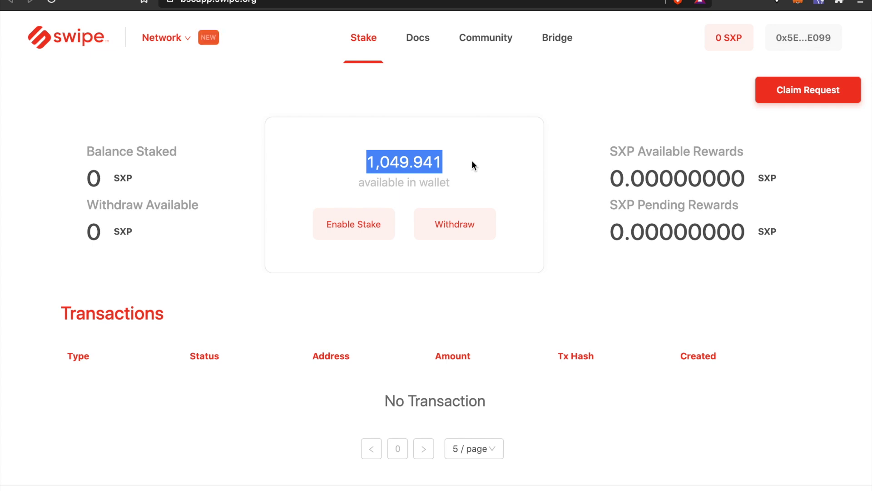
left_click(378, 217)
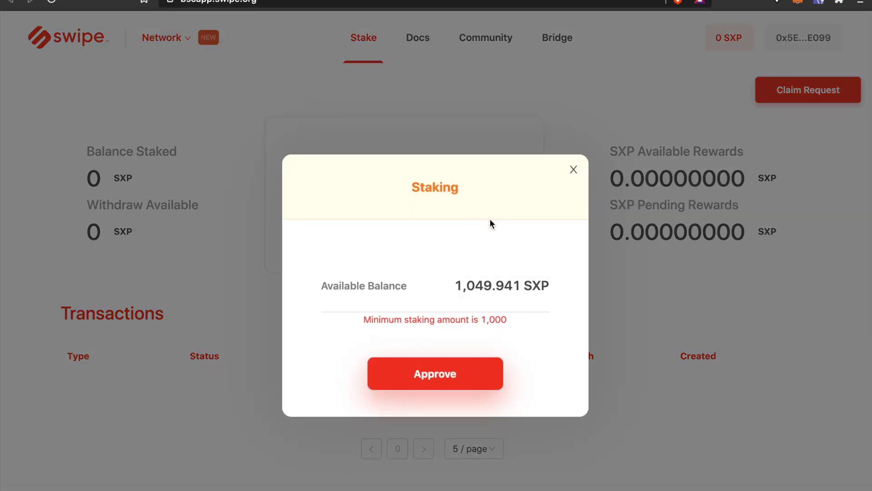
Approve SXP spending in the Staking dialog and confirm the approval in MetaMask.
left_click(447, 380)
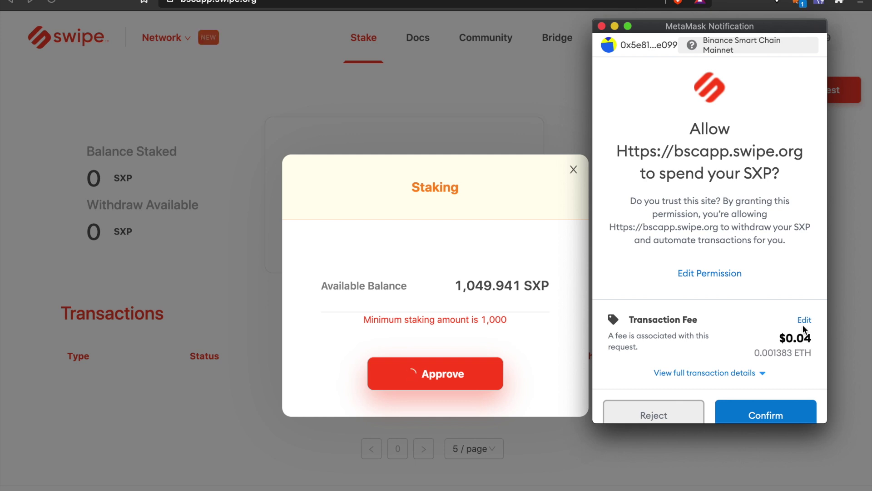
left_click(779, 393)
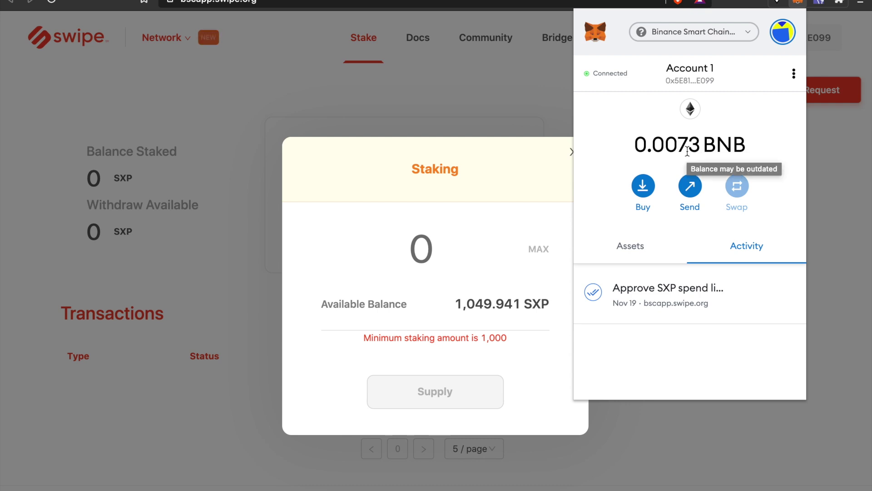
Paste the 1,049.941 SXP balance as the stake amount, supply it, and confirm in MetaMask.
left_click(479, 192)
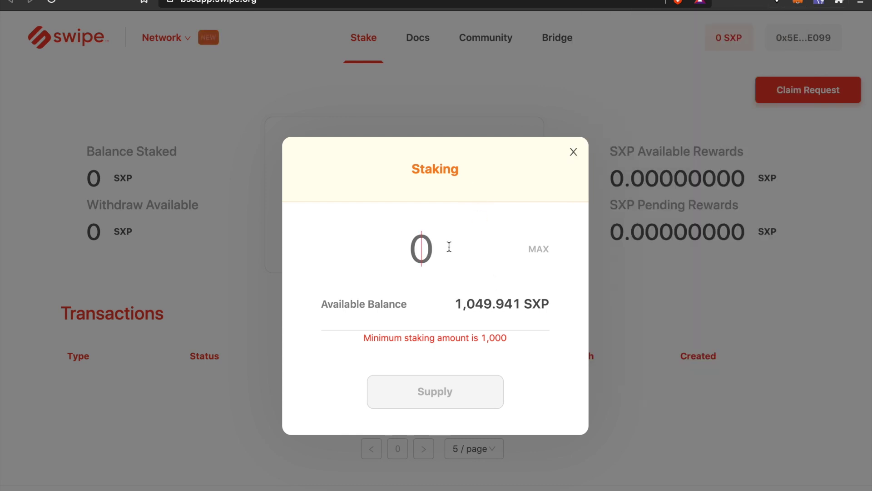
double_click(485, 303)
key("ctrl+c")
left_click(432, 253)
key("ctrl+v")
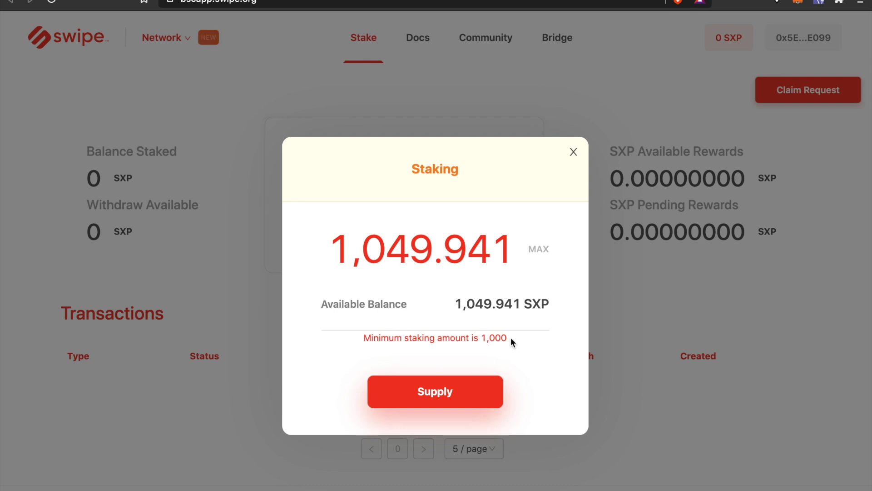
left_click(436, 401)
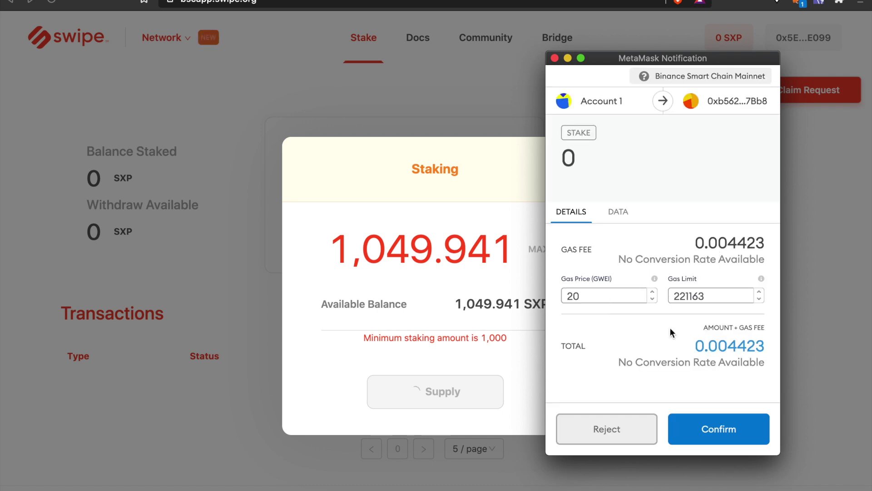
left_click(736, 435)
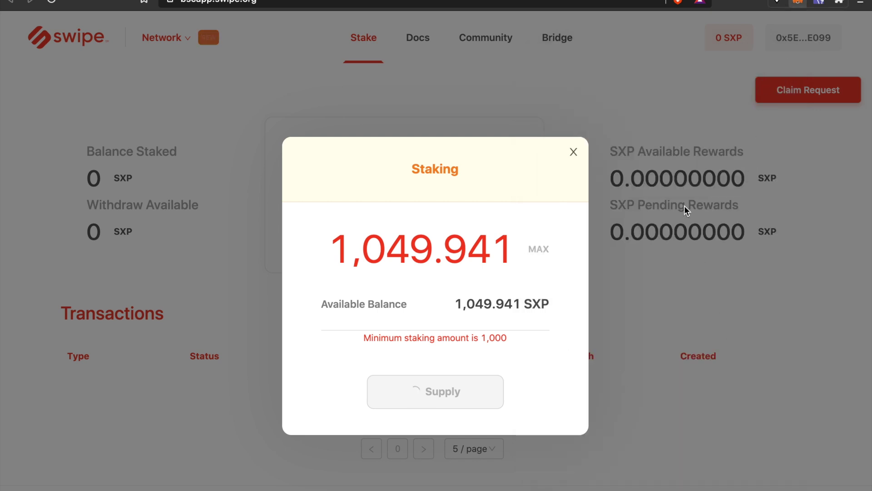
key("alt+shift+m")
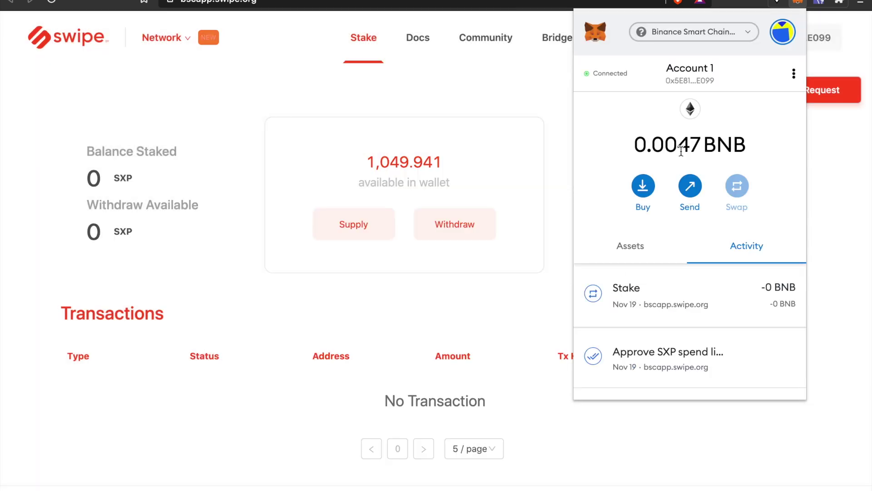
left_click(366, 141)
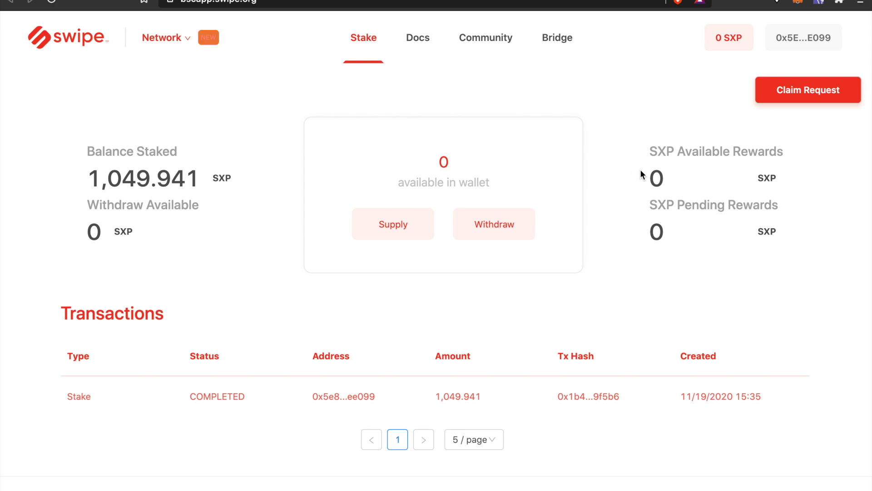
Switch the staking app to Main Ethereum Network and MetaMask to Ethereum Mainnet.
left_click(820, 89)
left_click(189, 37)
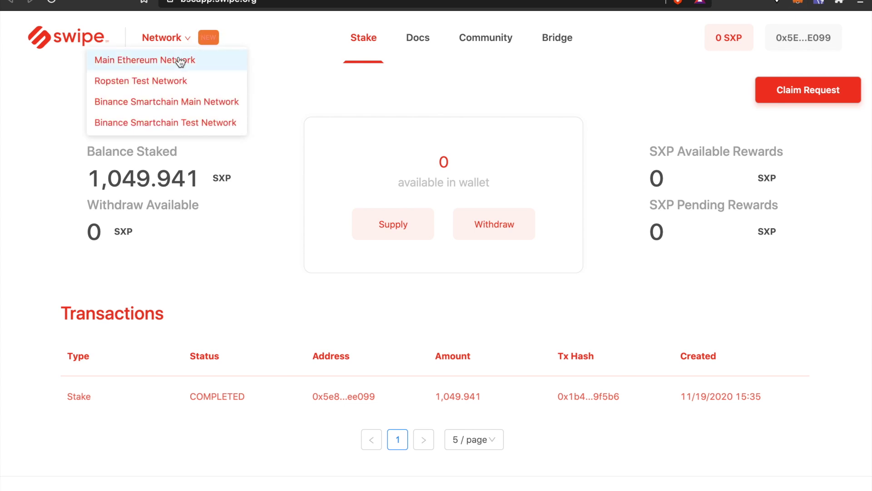
left_click(180, 60)
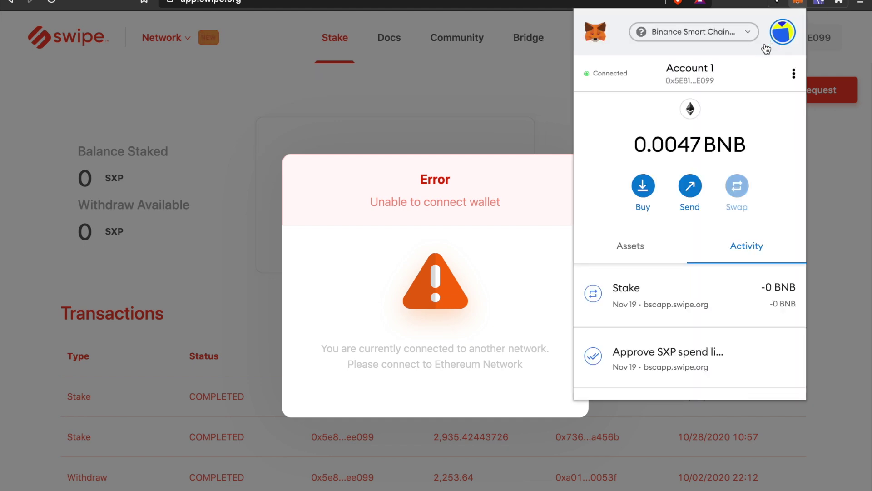
left_click(733, 32)
left_click(663, 127)
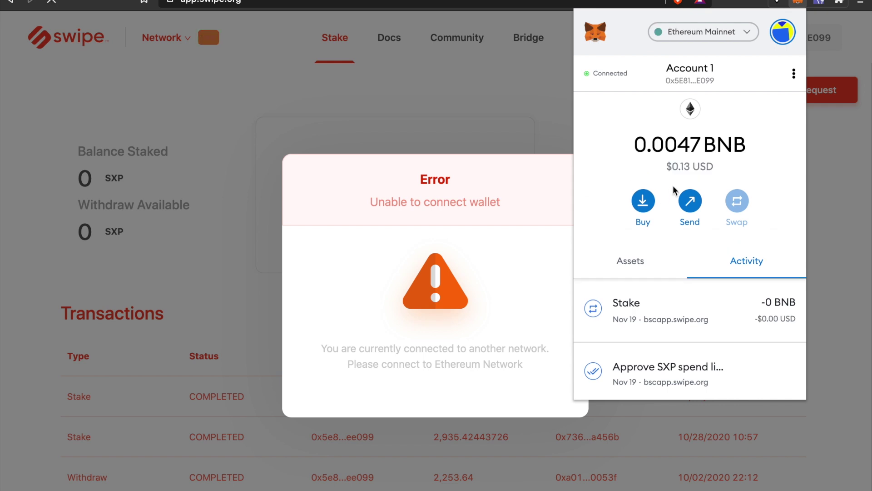
left_click(475, 116)
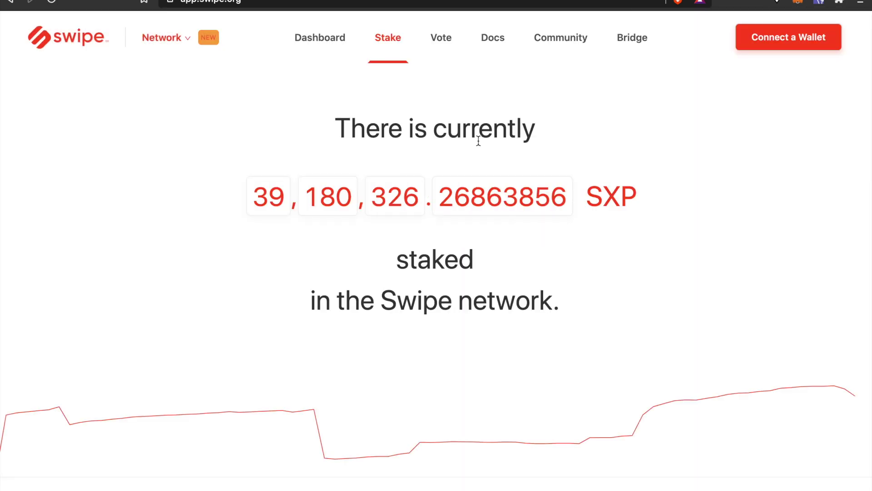
Highlight the 8,435.64443726 SXP staked balance and open the SXP Reward Claim request.
left_click_drag(43, 180, 193, 176)
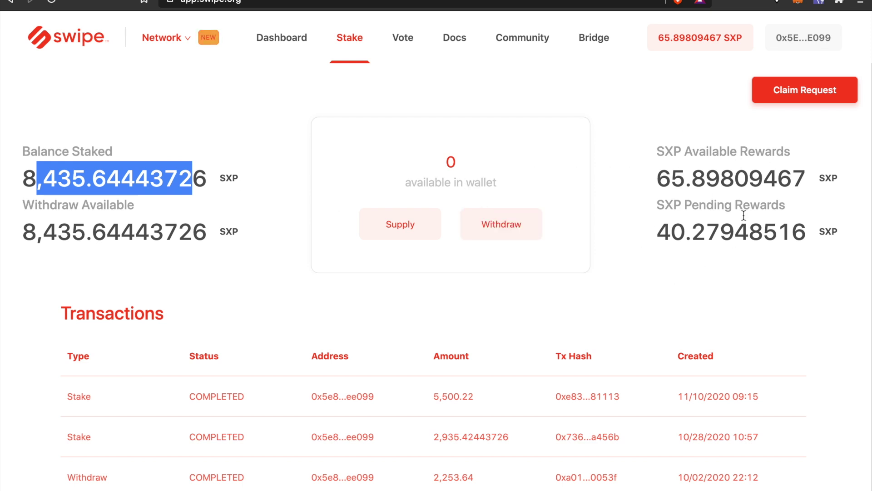
left_click(792, 95)
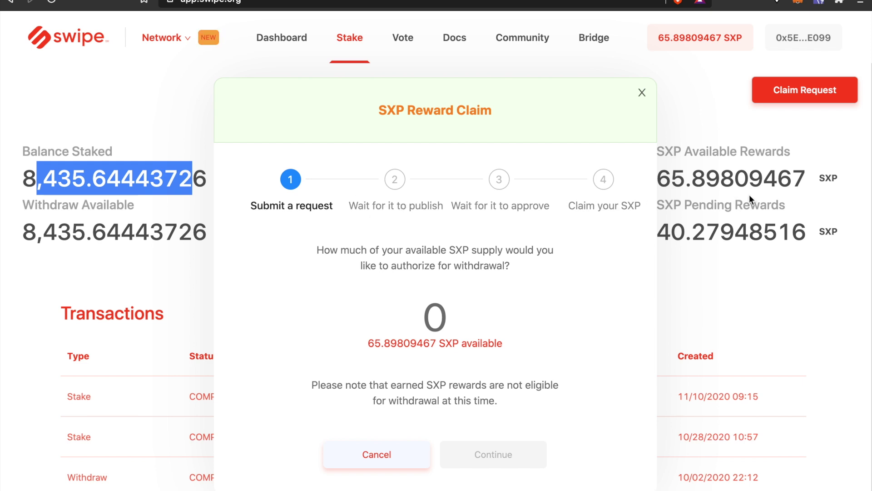
Close the reward claim without claiming and highlight the 40.27948516 SXP pending rewards.
left_click(641, 92)
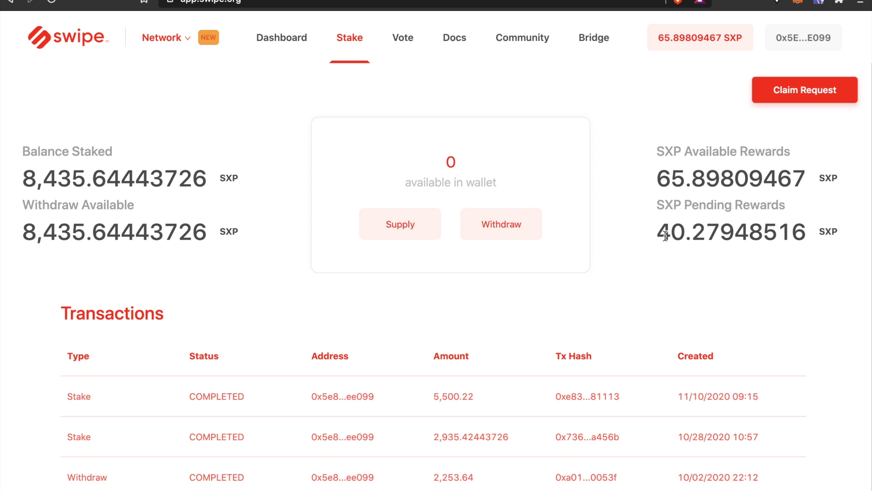
left_click_drag(808, 231, 688, 231)
left_click(649, 231)
double_click(654, 231)
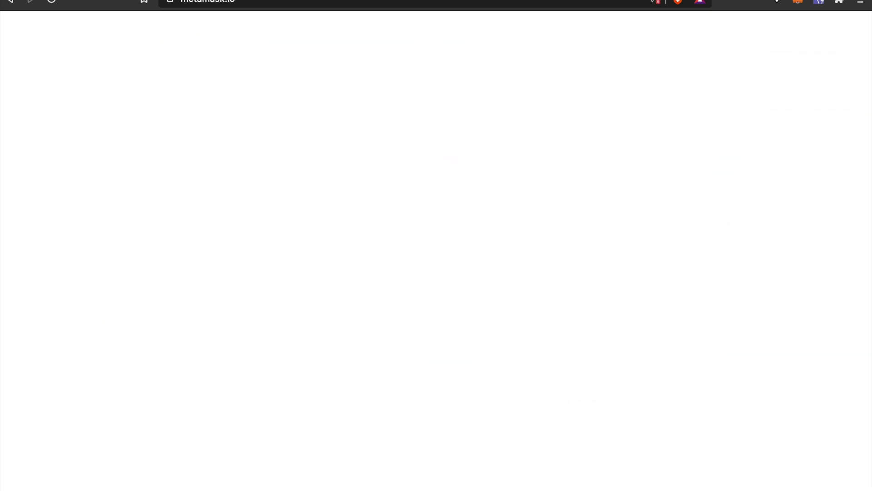
Select the metamask.io web address and the word 'metamask' in the address bar.
left_click(245, 4)
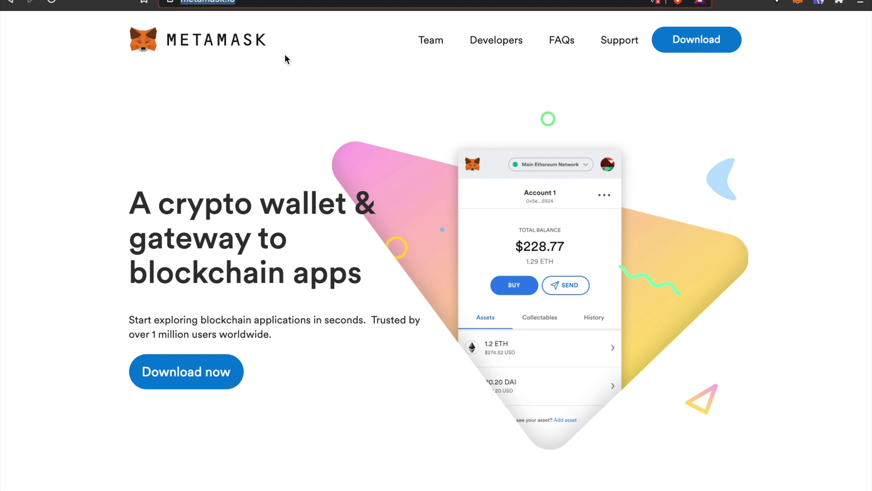
double_click(242, 4)
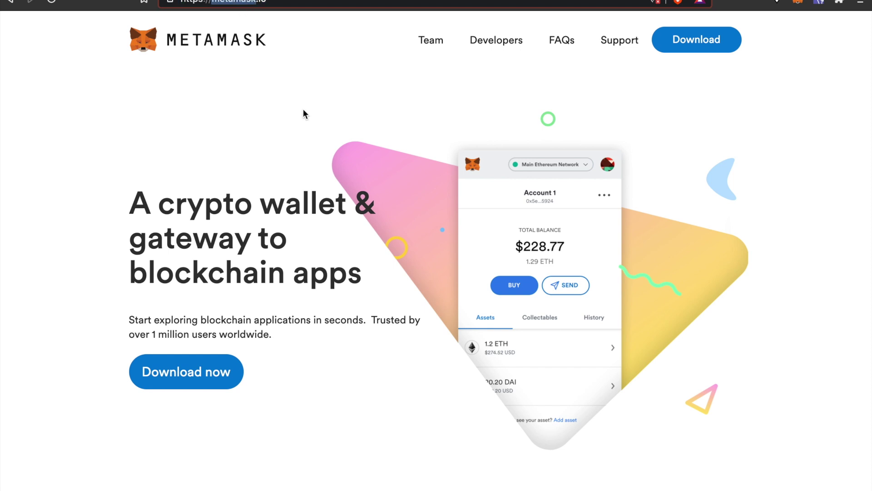